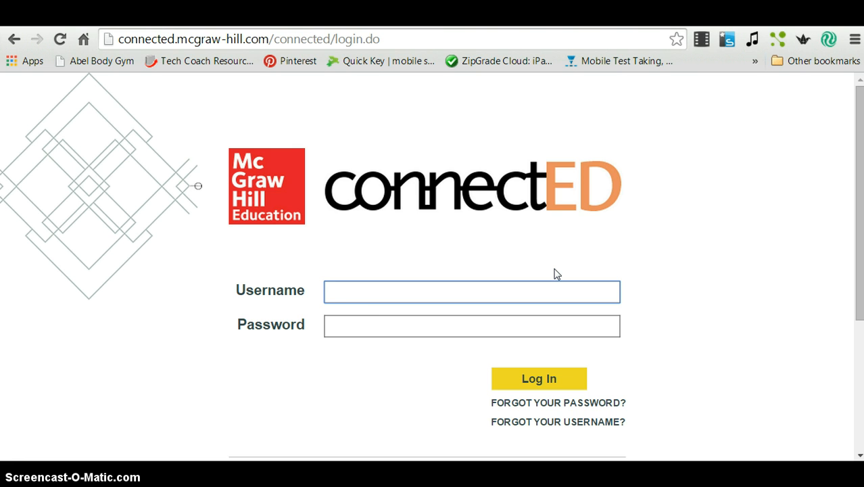
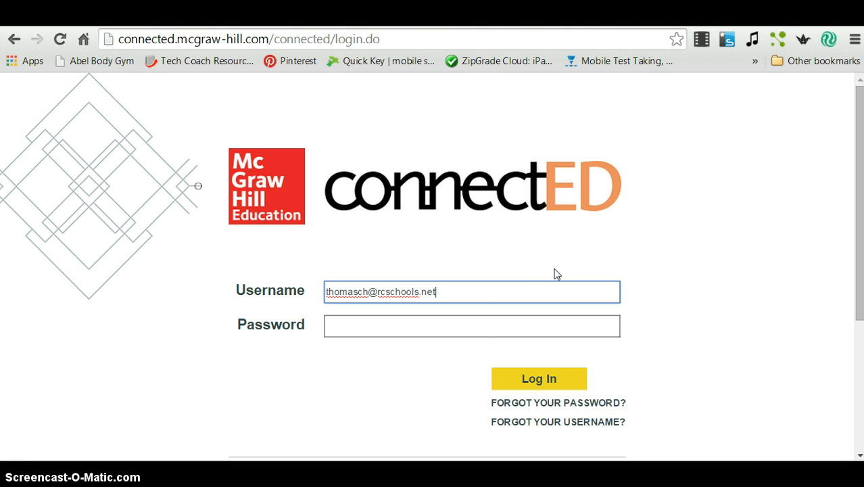
# Sign in to ConnectED with the teacher's username and account password.
pyautogui.click(414, 325)
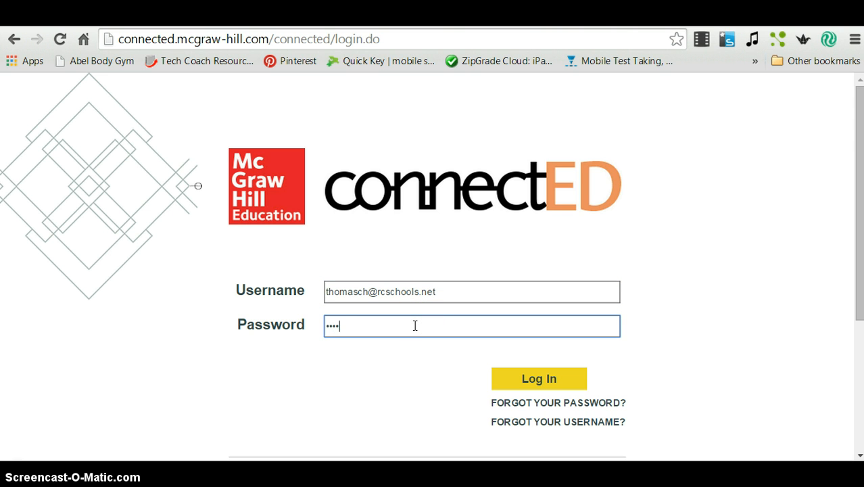
pyautogui.write('••••••••••')
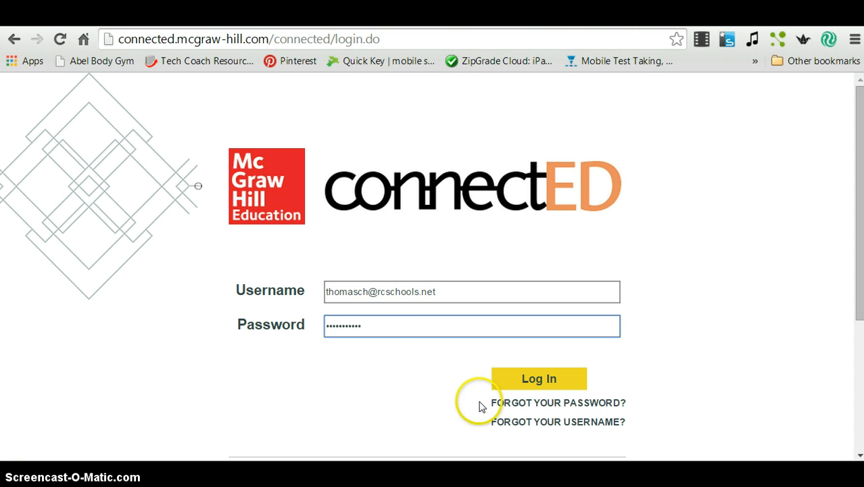
pyautogui.click(526, 384)
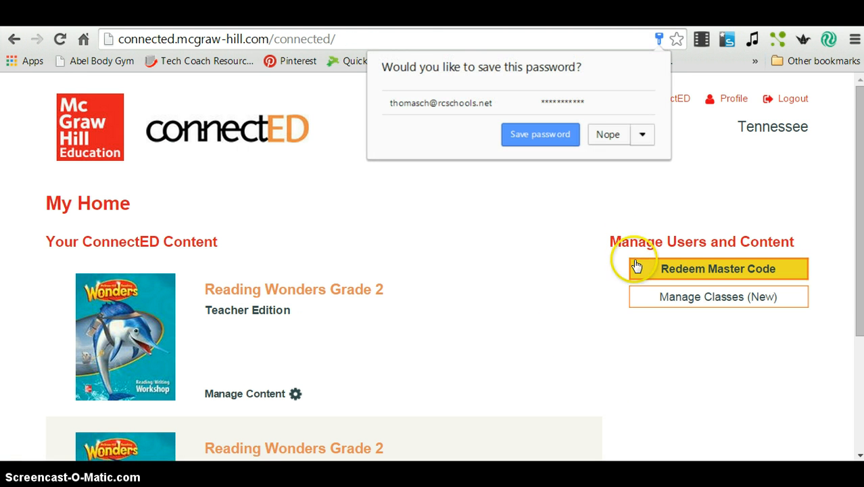
# Decline saving the password and open the Reading Wonders Grade 2 Teacher Edition.
pyautogui.click(602, 135)
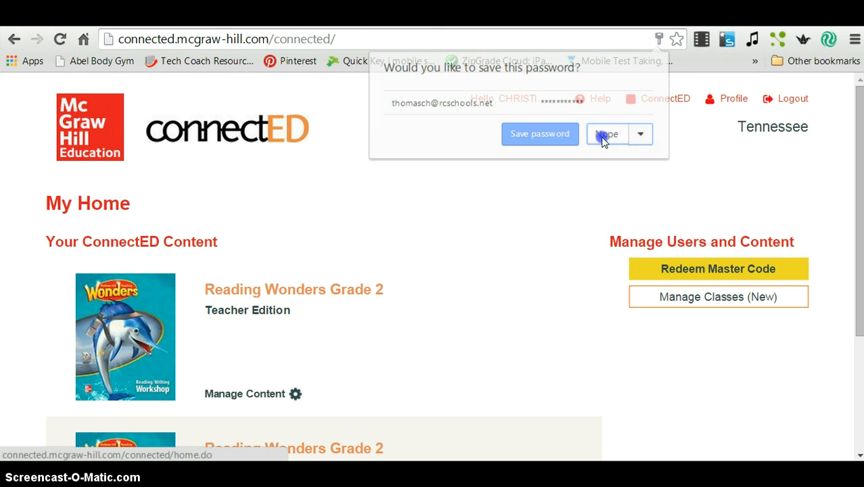
pyautogui.middleClick(473, 265)
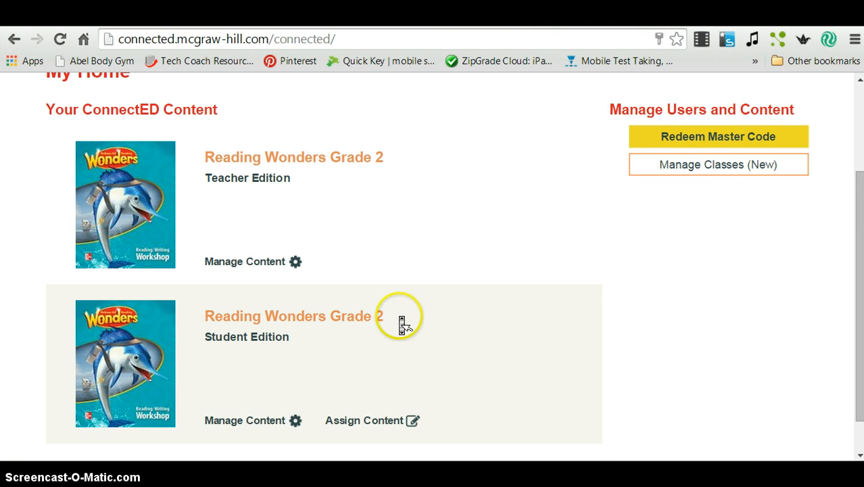
pyautogui.scroll(1, 400, 322)
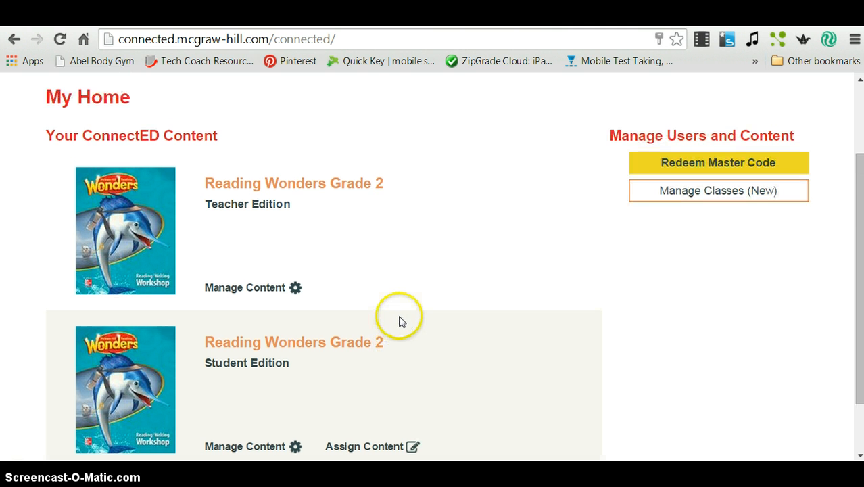
pyautogui.click(317, 186)
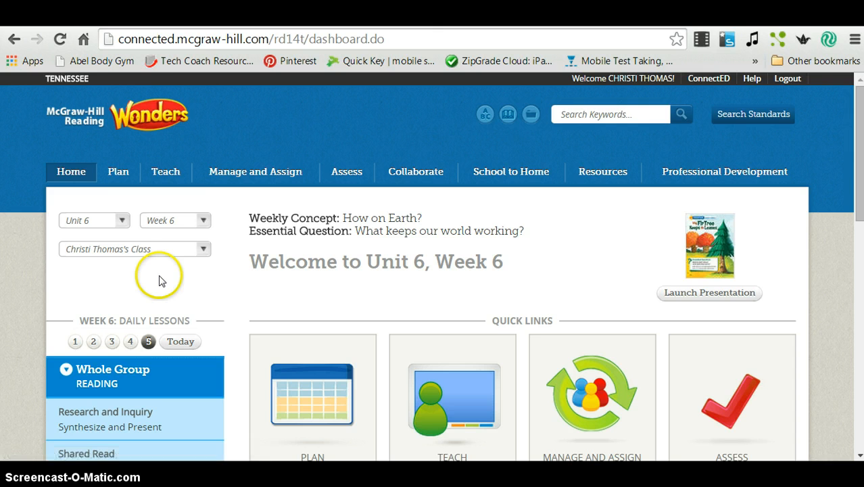
# Switch the dashboard's class selection to Reading-2.
pyautogui.click(205, 250)
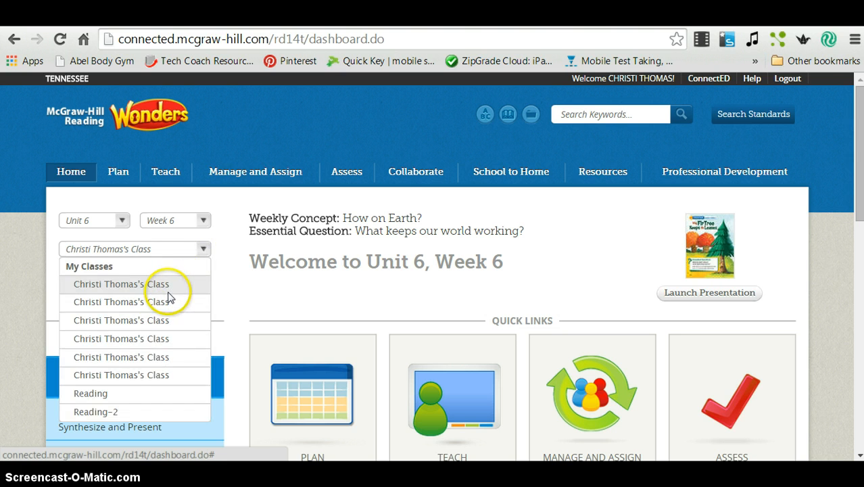
pyautogui.click(117, 410)
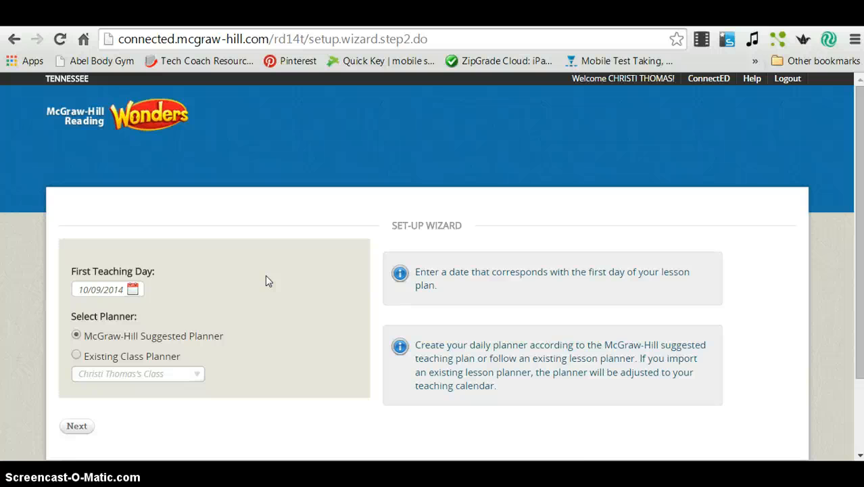
# Set the first teaching day to 07/25/2014, keeping the McGraw-Hill Suggested Planner.
pyautogui.click(133, 291)
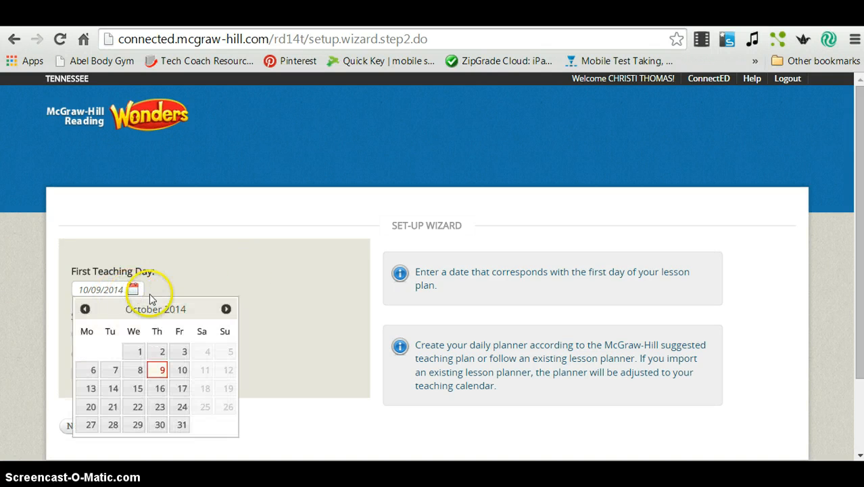
pyautogui.click(85, 310)
pyautogui.click(86, 310)
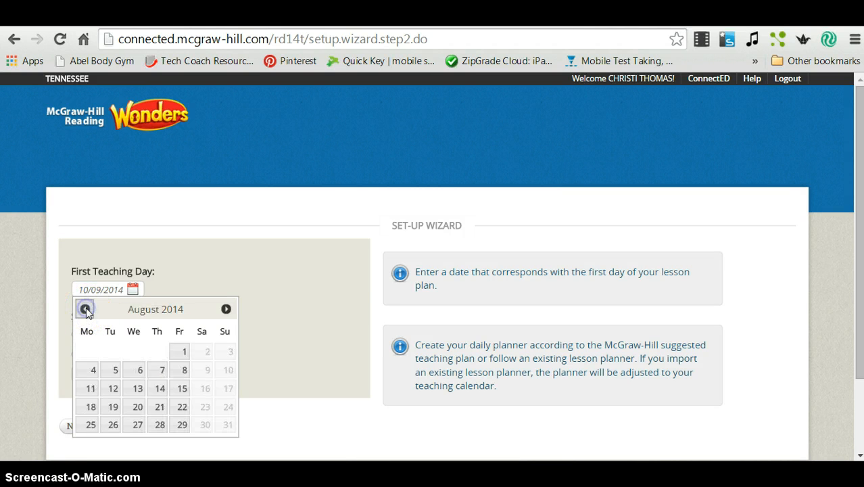
pyautogui.click(86, 310)
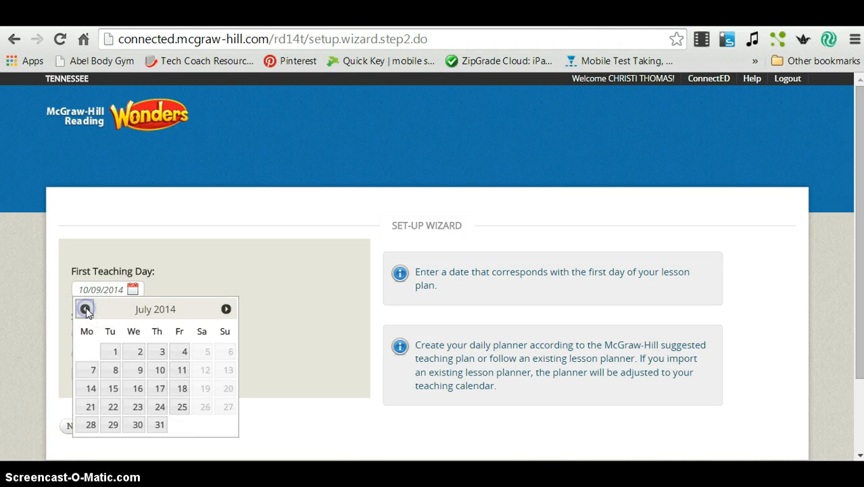
pyautogui.click(182, 409)
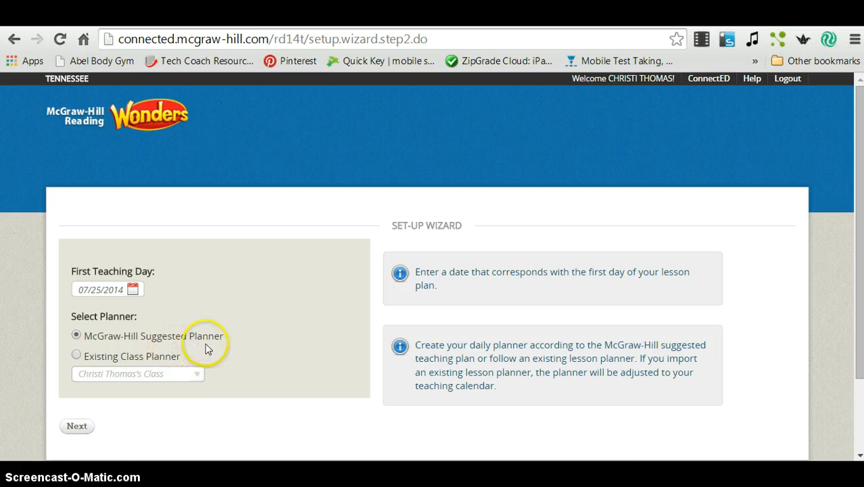
pyautogui.click(81, 427)
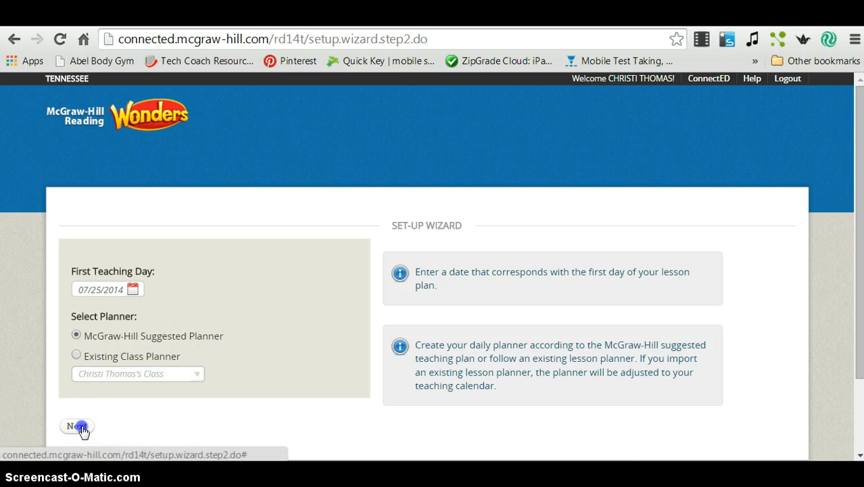
# Review the non-teaching-days calendars and save the planner start date setup.
pyautogui.scroll(-2, 287, 313)
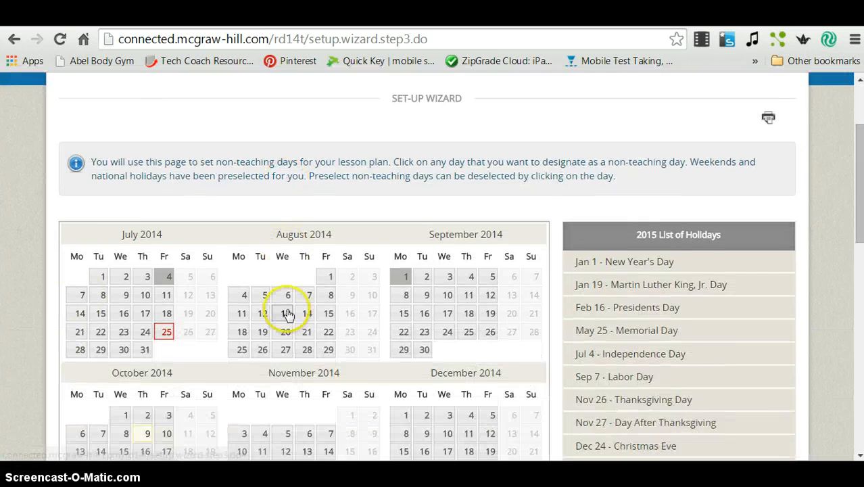
pyautogui.scroll(-3, 287, 313)
pyautogui.scroll(1, 287, 313)
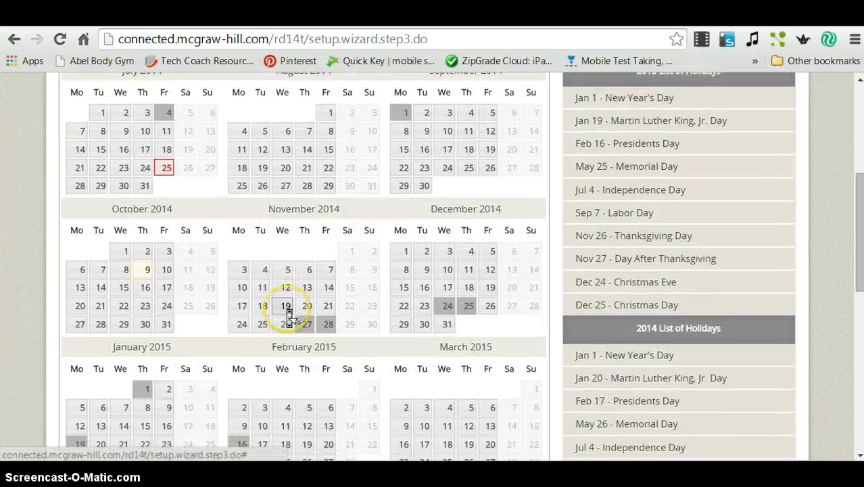
pyautogui.scroll(-1, 287, 313)
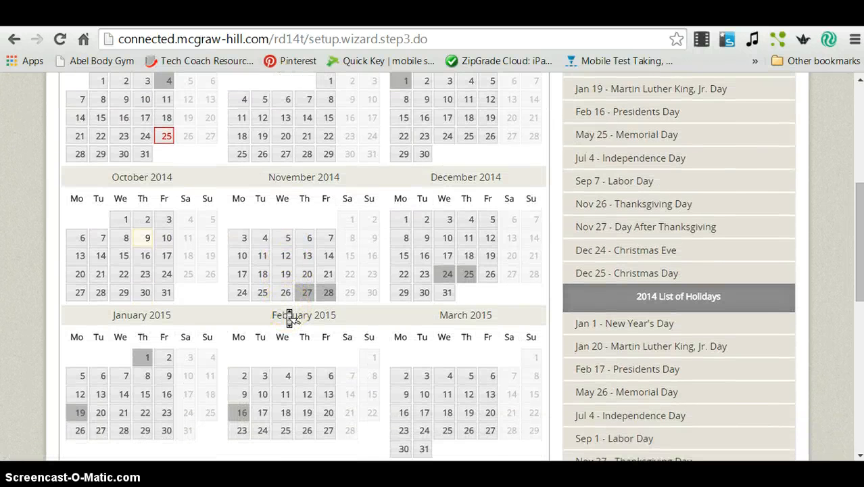
pyautogui.scroll(-5, 287, 317)
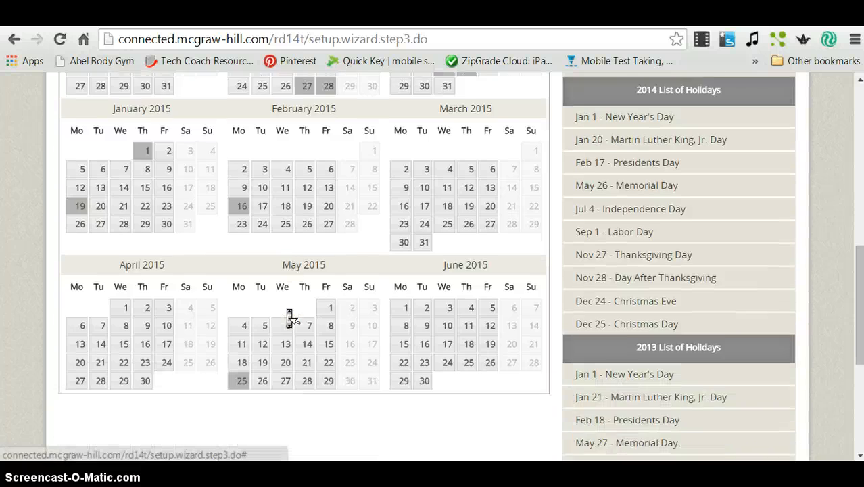
pyautogui.scroll(-3, 287, 314)
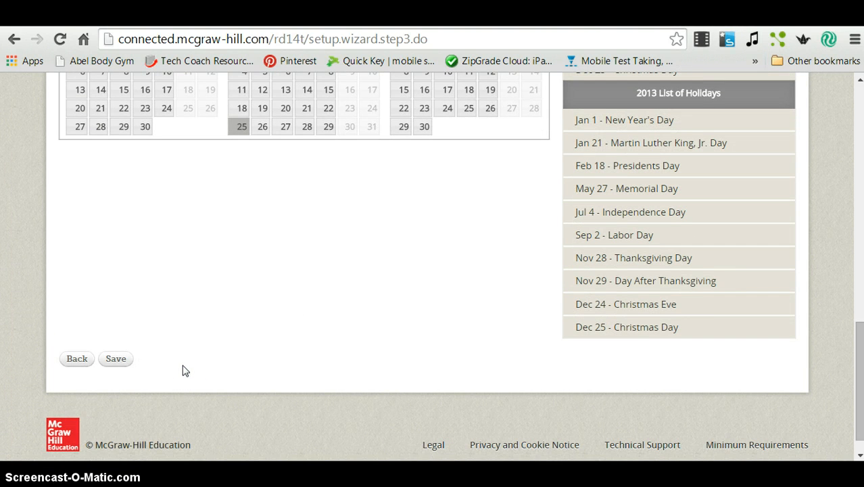
pyautogui.click(116, 361)
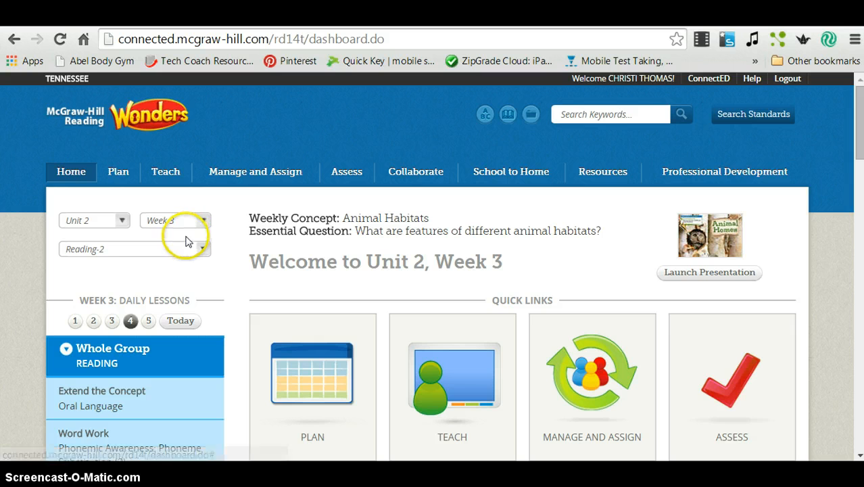
# Show the Plan area's monthly Calendar view for October.
pyautogui.click(119, 173)
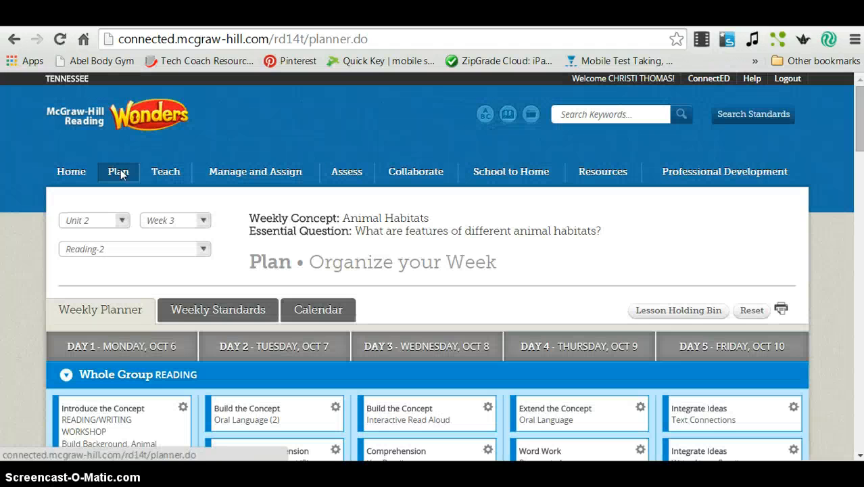
pyautogui.click(328, 321)
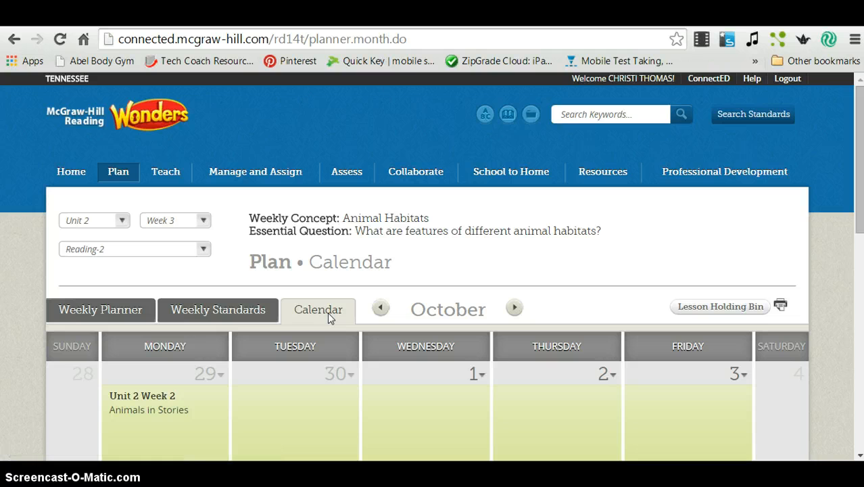
pyautogui.scroll(-5, 329, 318)
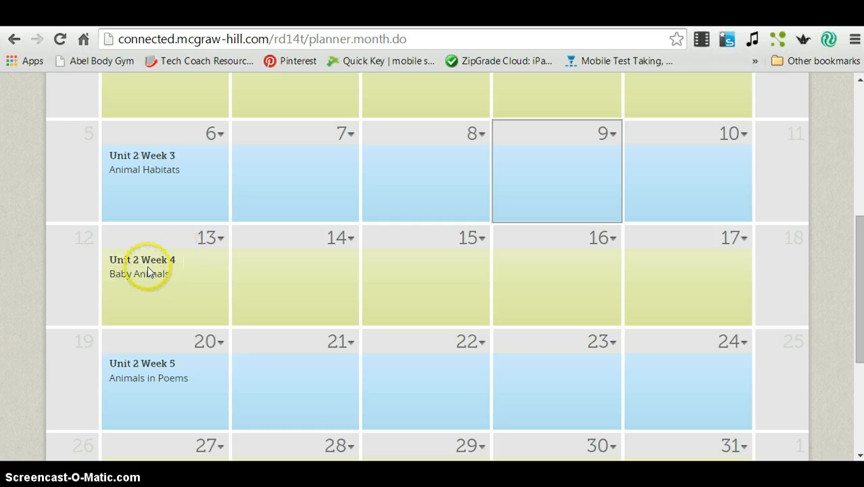
# Review the day 13 lesson block options and close them without changes.
pyautogui.click(220, 241)
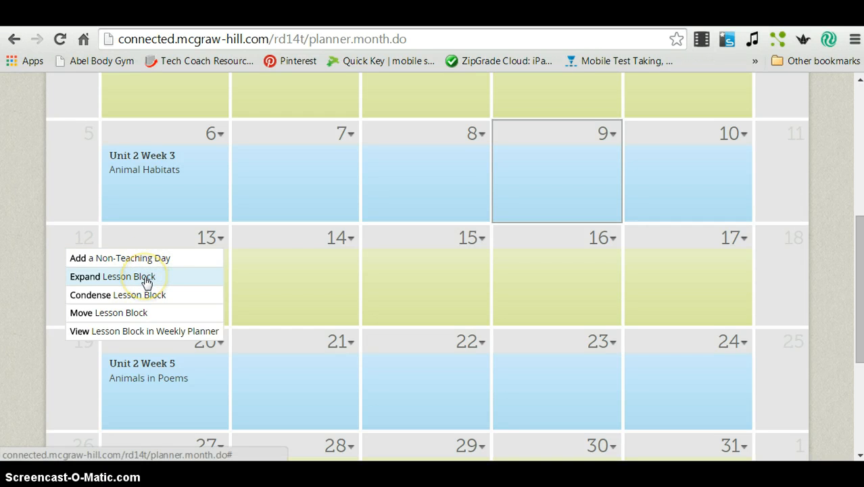
pyautogui.click(143, 301)
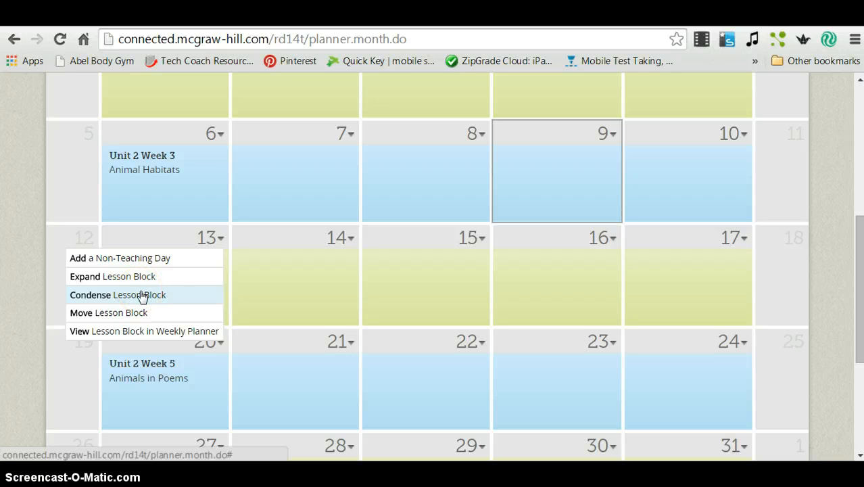
pyautogui.click(169, 242)
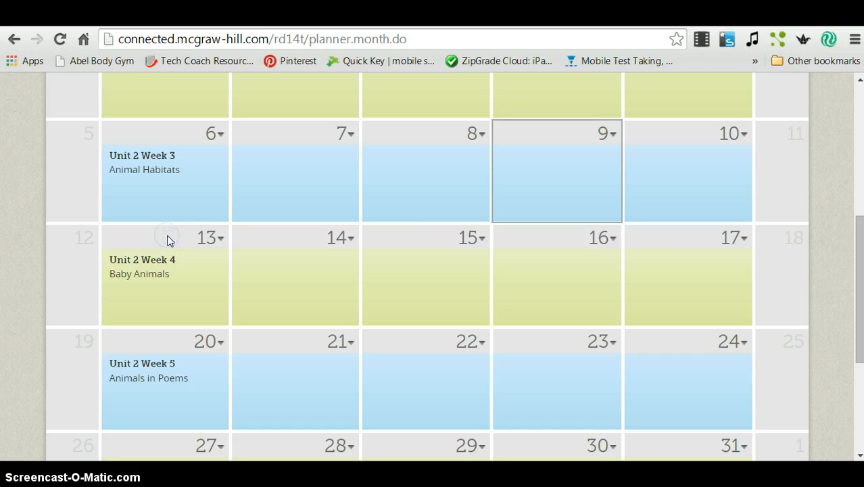
pyautogui.scroll(5, 172, 243)
pyautogui.scroll(1, 172, 243)
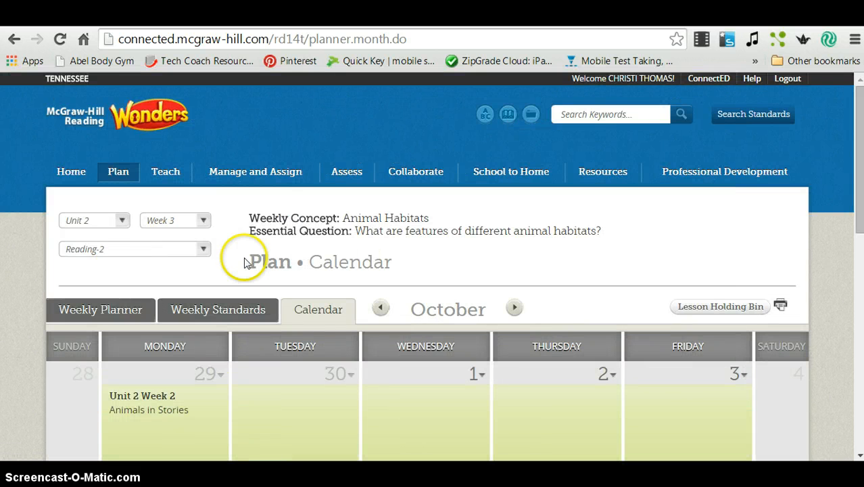
# Open Reading-2's Class Details under Manage and Assign to review students' On Grade Level settings.
pyautogui.click(255, 173)
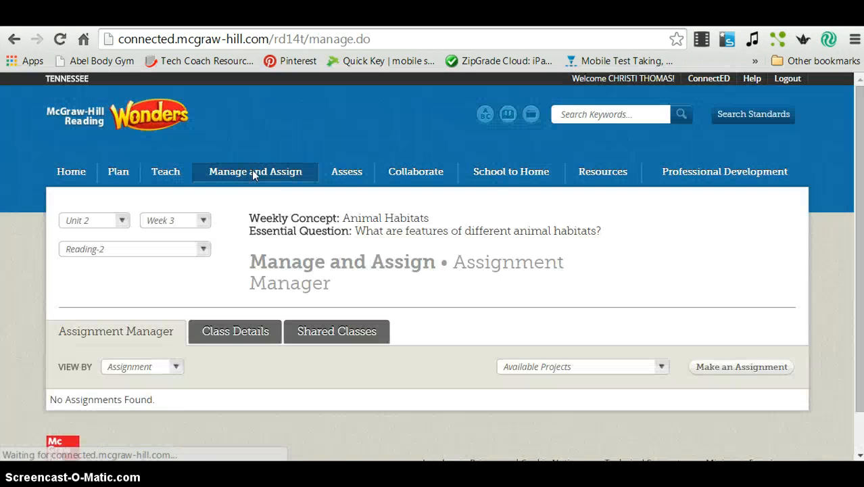
pyautogui.scroll(-1, 254, 171)
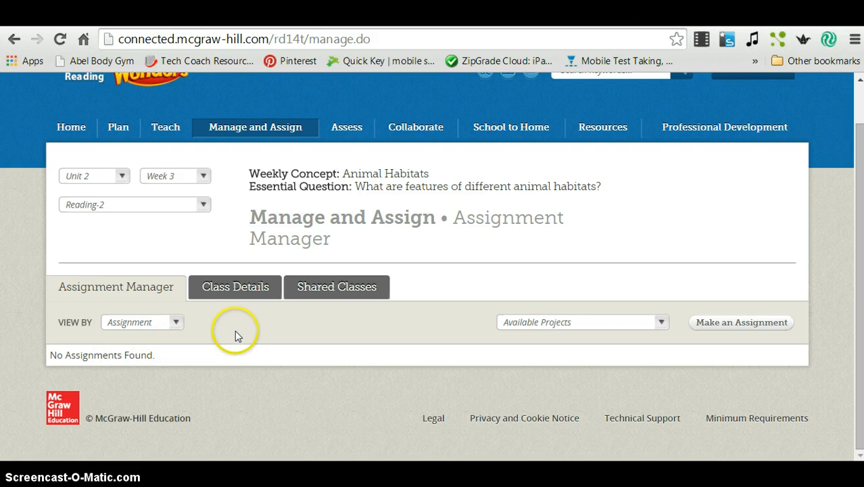
pyautogui.click(236, 290)
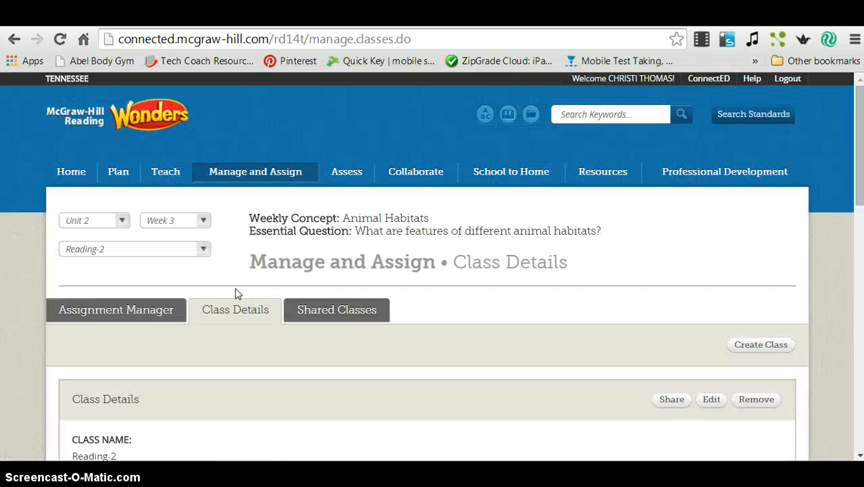
pyautogui.scroll(-2, 235, 288)
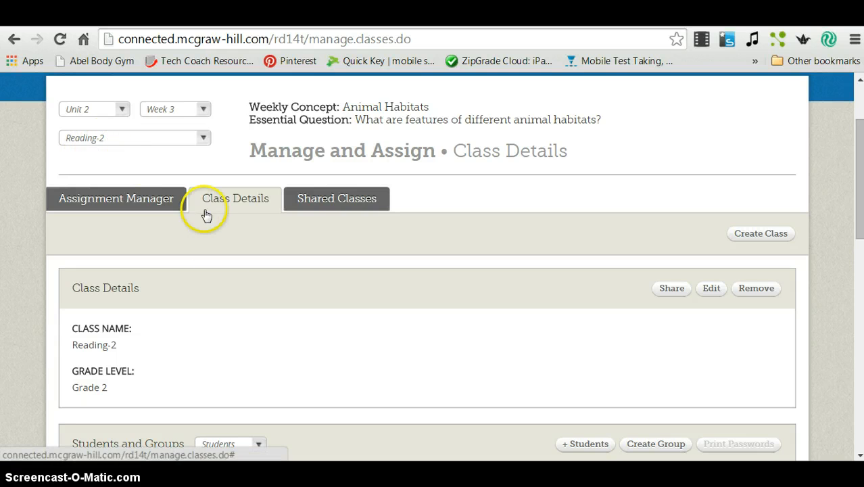
pyautogui.scroll(-5, 243, 330)
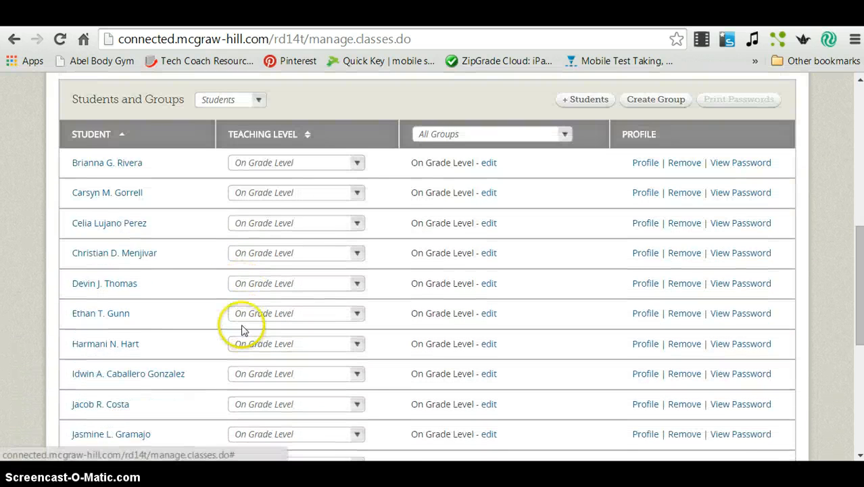
pyautogui.scroll(-1, 243, 330)
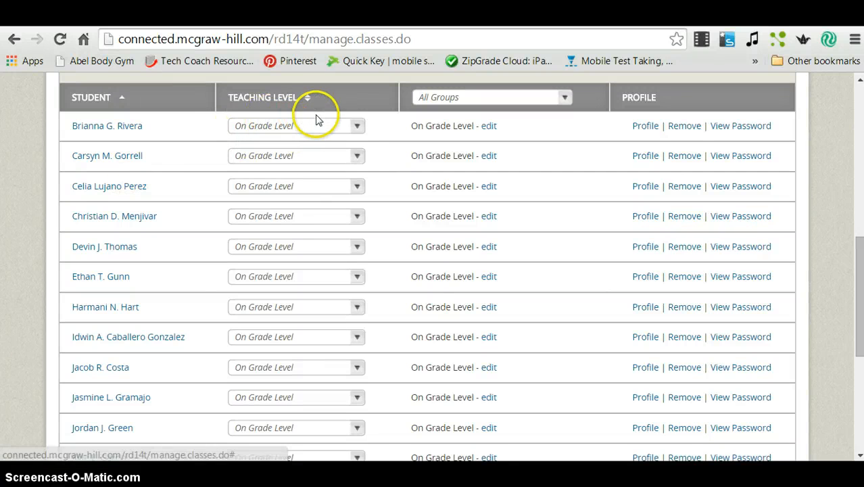
pyautogui.click(357, 129)
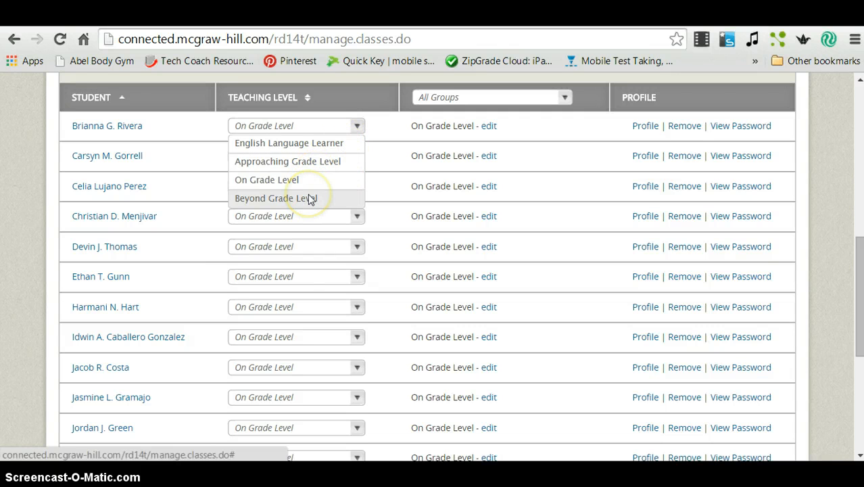
pyautogui.click(357, 128)
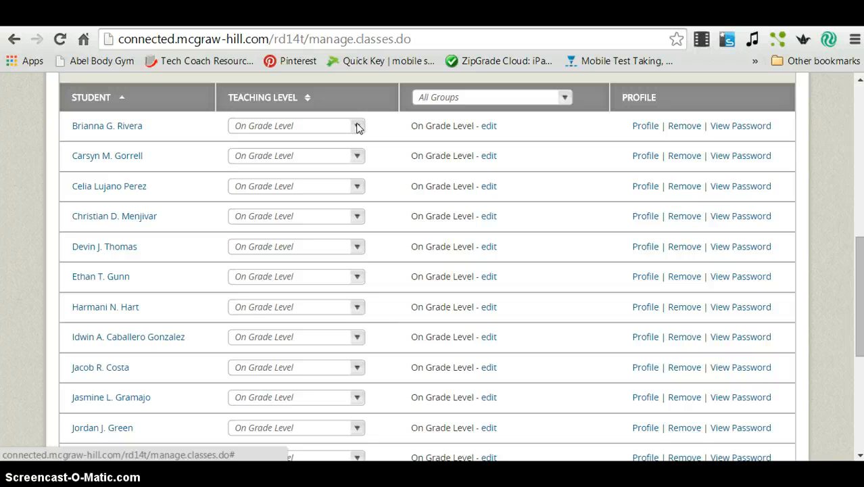
pyautogui.scroll(6, 409, 179)
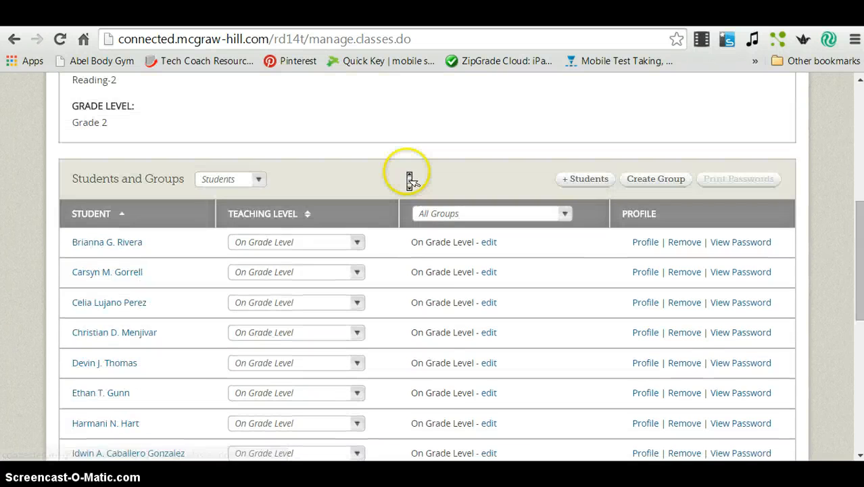
pyautogui.scroll(2, 409, 179)
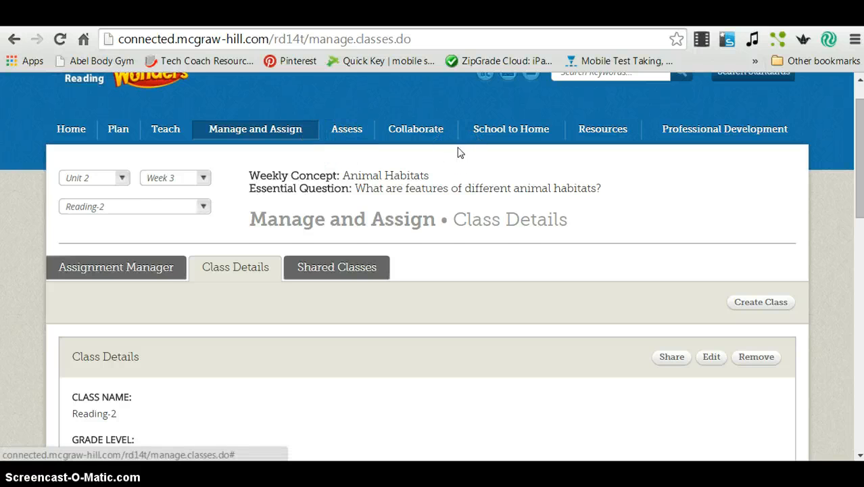
pyautogui.scroll(1, 458, 151)
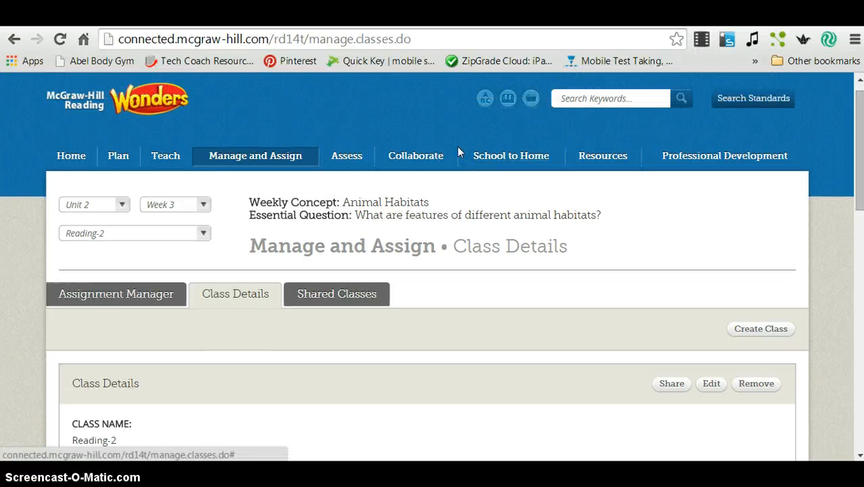